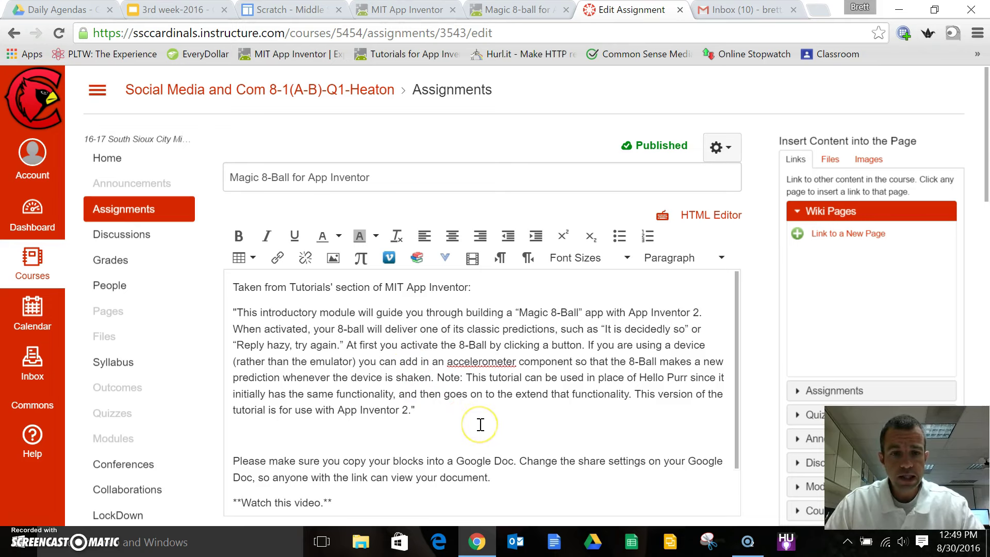
- Show the TalkToMe blocks in App Inventor, where ClickMe.Click speaks a congratulations message
scroll(479, 420, down, 1)
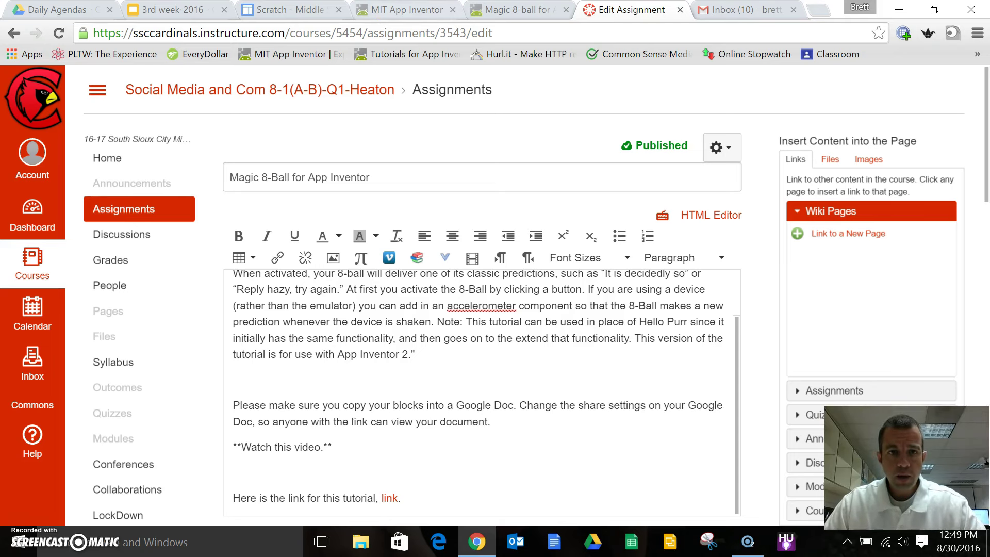
click(392, 10)
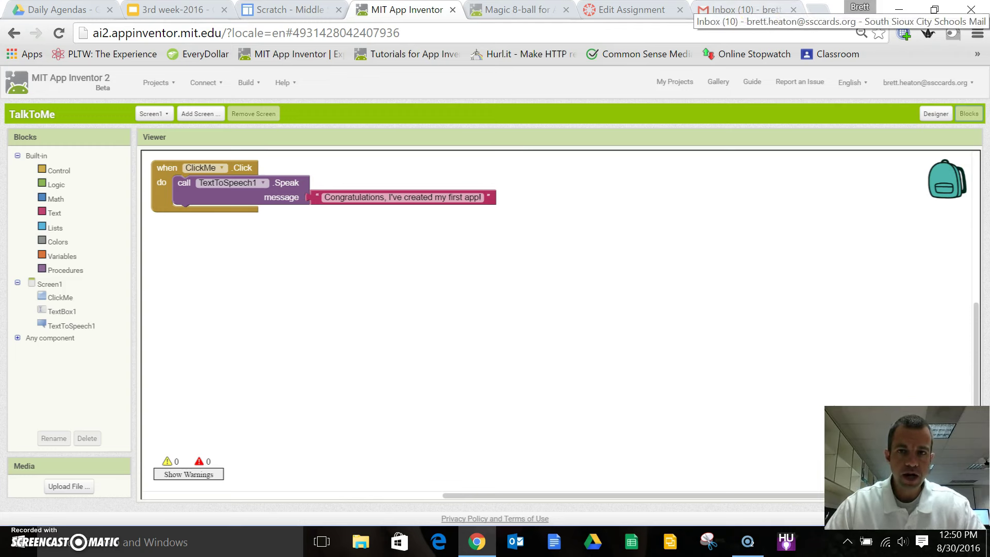
- Open Google Drive in a new browser tab
click(811, 15)
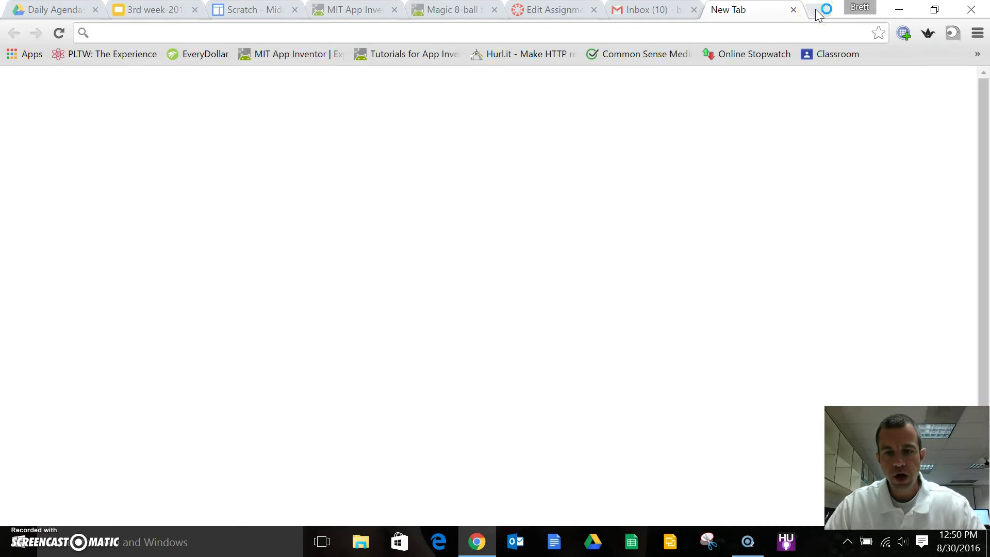
click(884, 88)
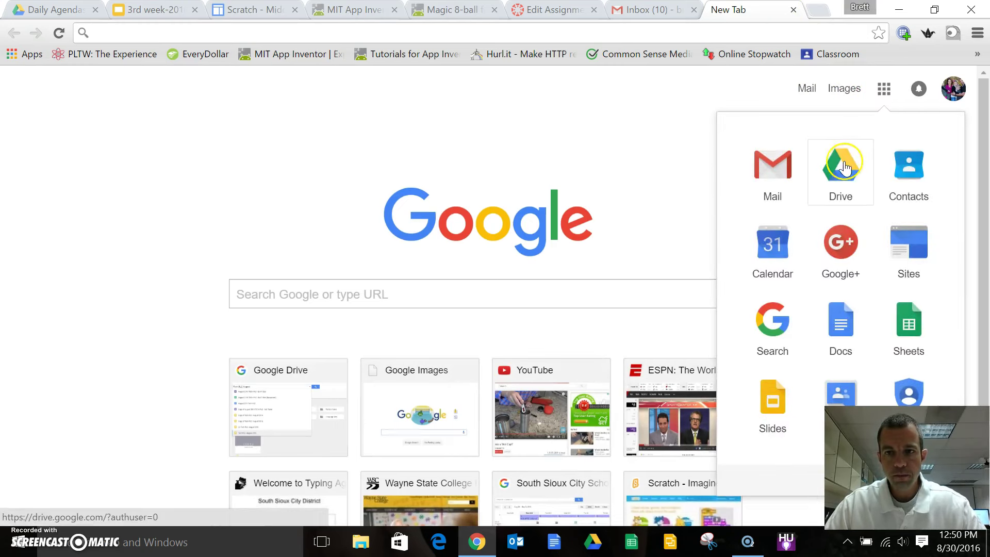
click(844, 168)
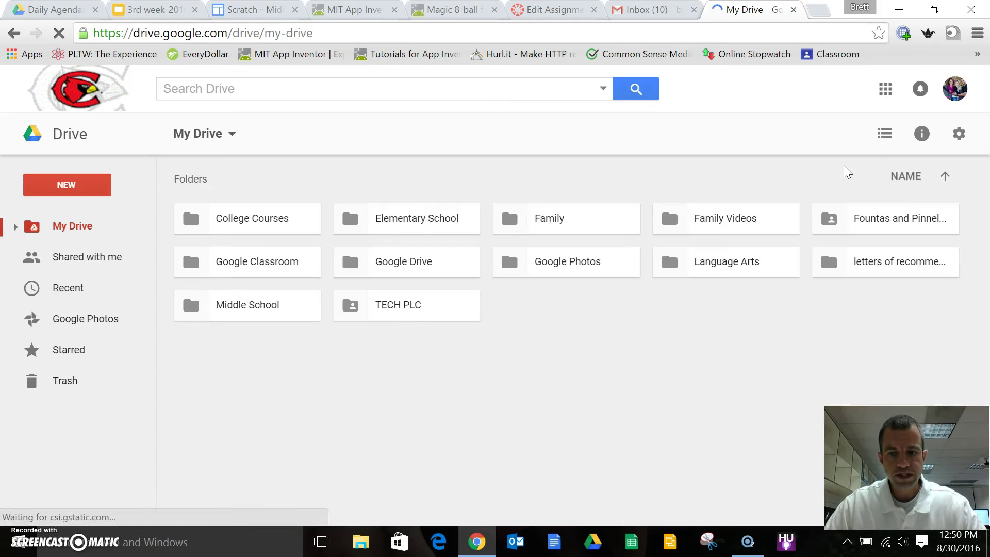
- Create a new folder named 'App Inventor' in My Drive
click(91, 190)
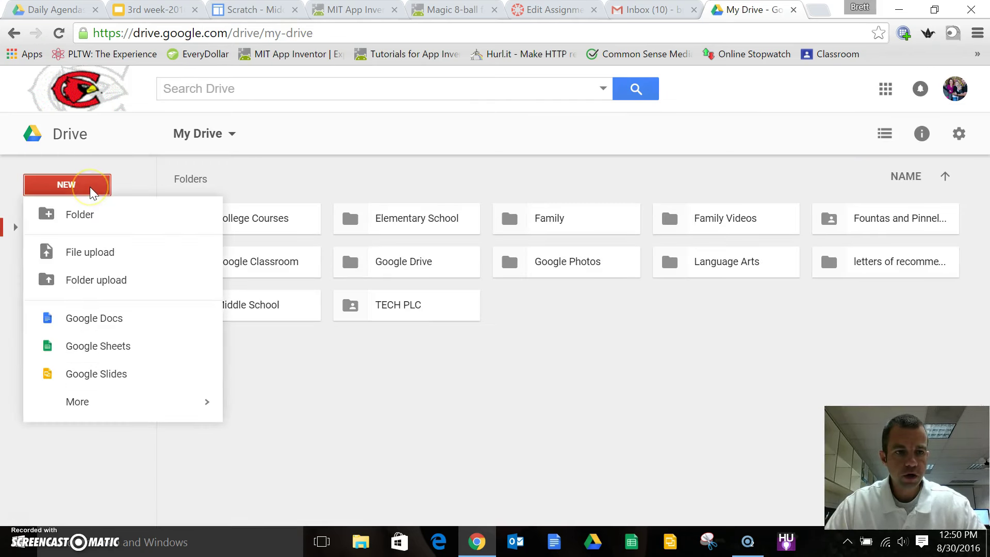
click(80, 215)
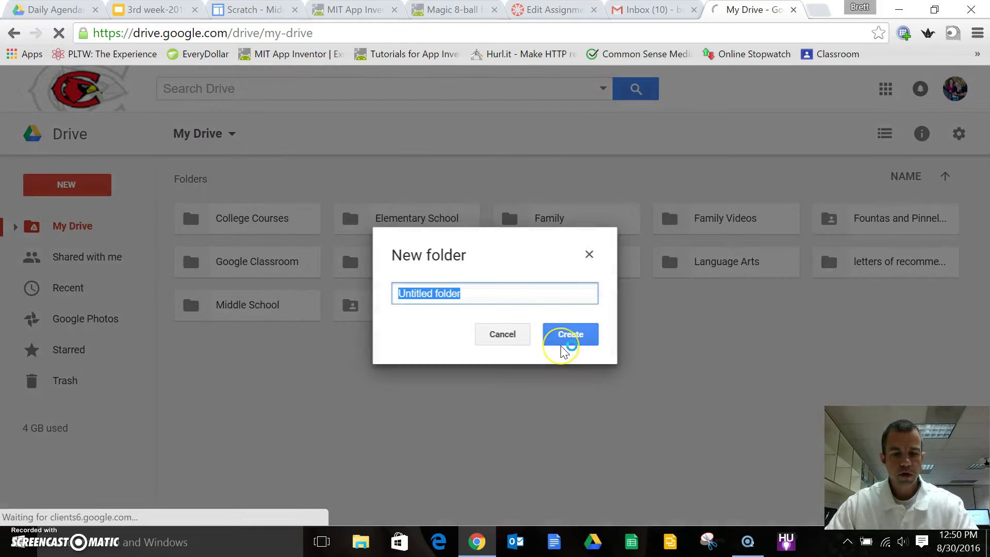
click(566, 347)
text(App In)
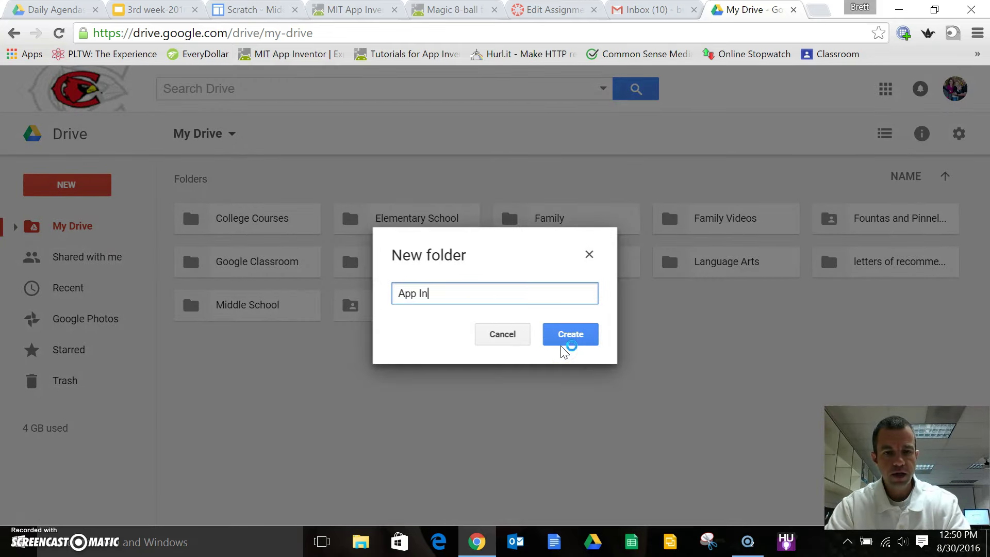
text(ventor)
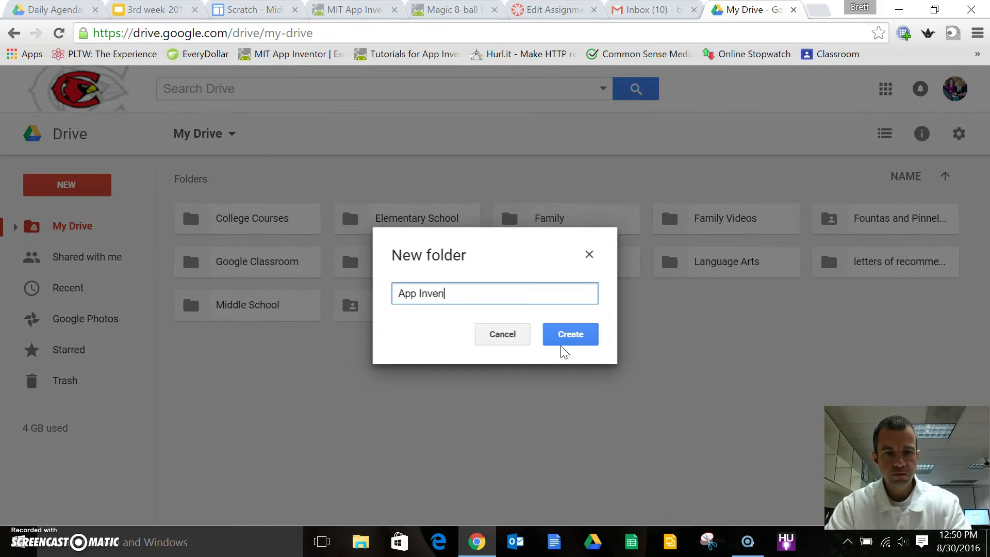
click(567, 348)
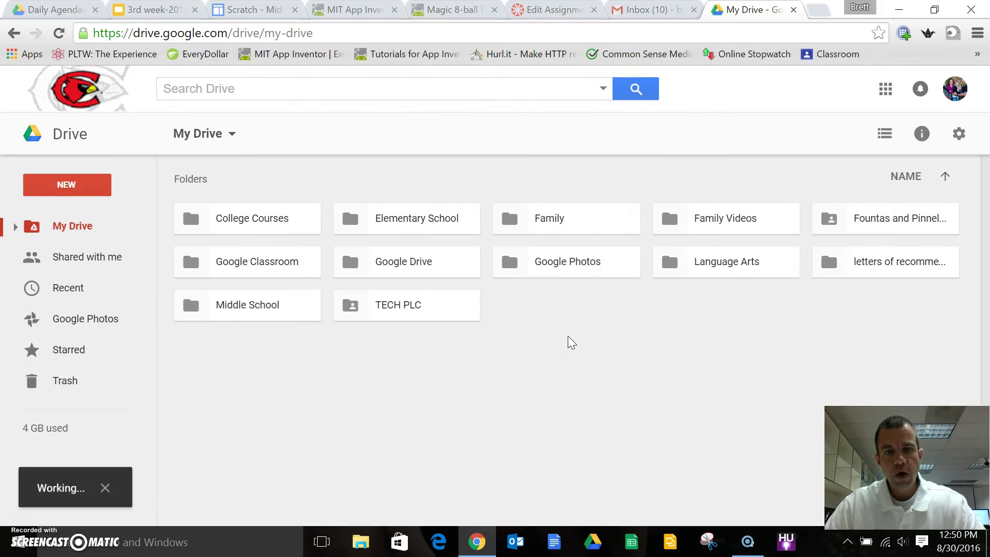
- Open the empty App Inventor folder
click(256, 226)
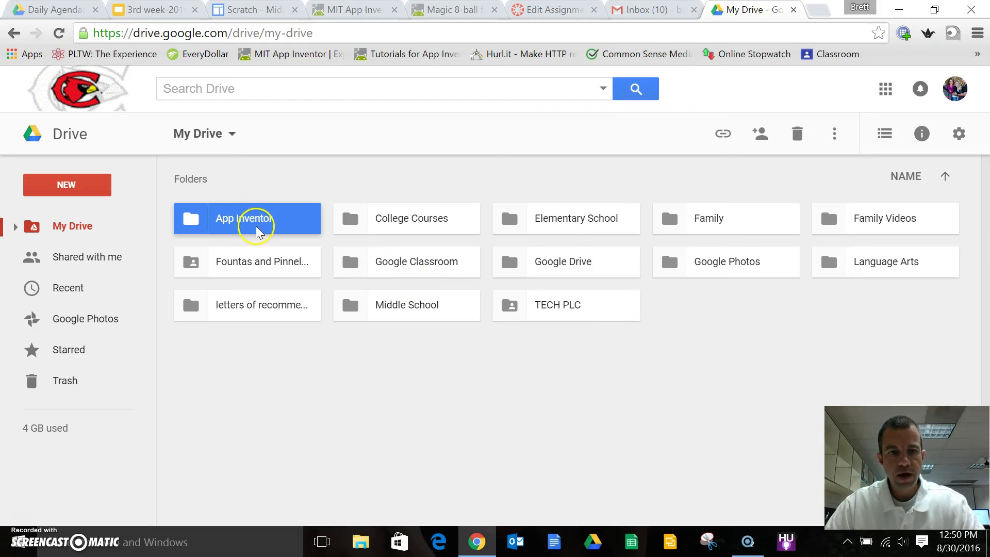
click(253, 226)
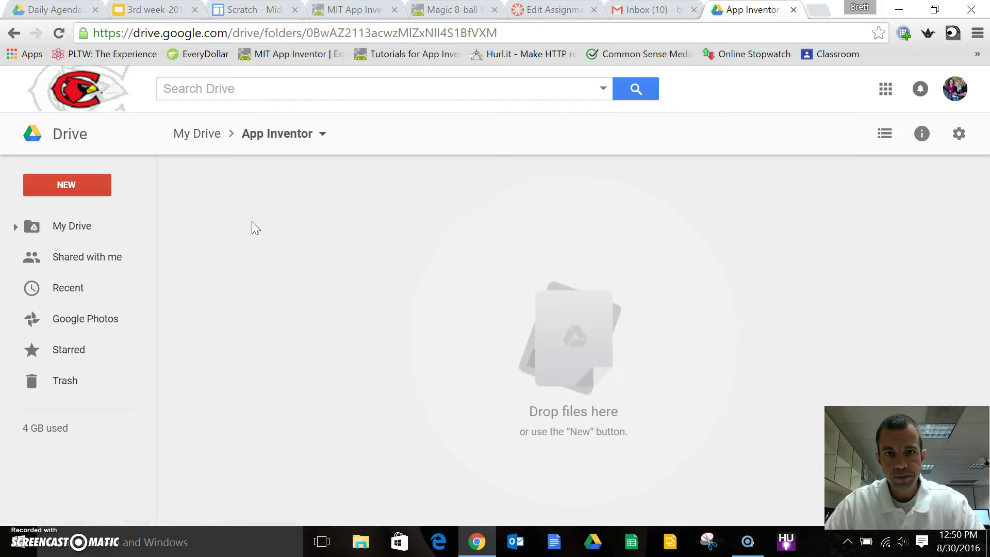
click(78, 186)
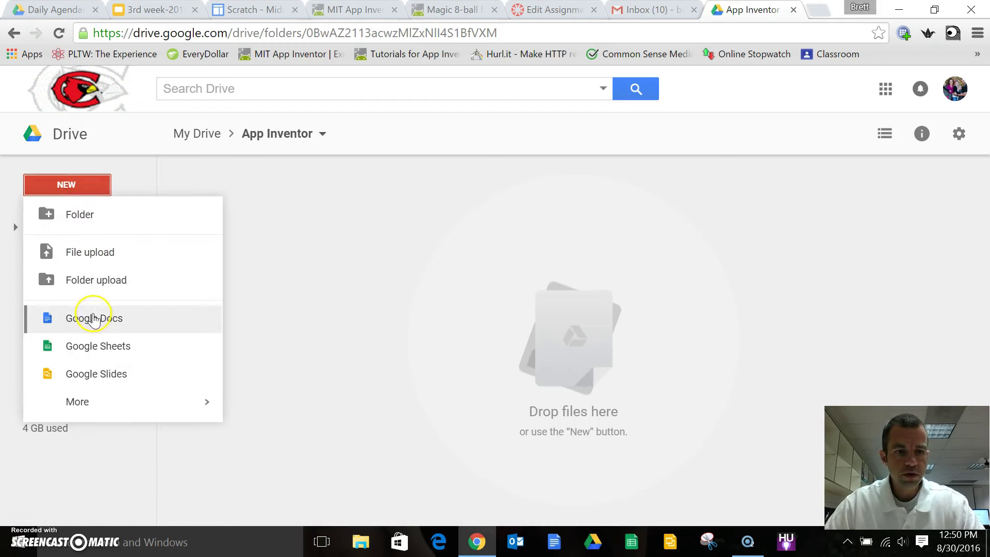
- Create a new Google Docs document in the folder titled 'TalkToMe'
click(94, 318)
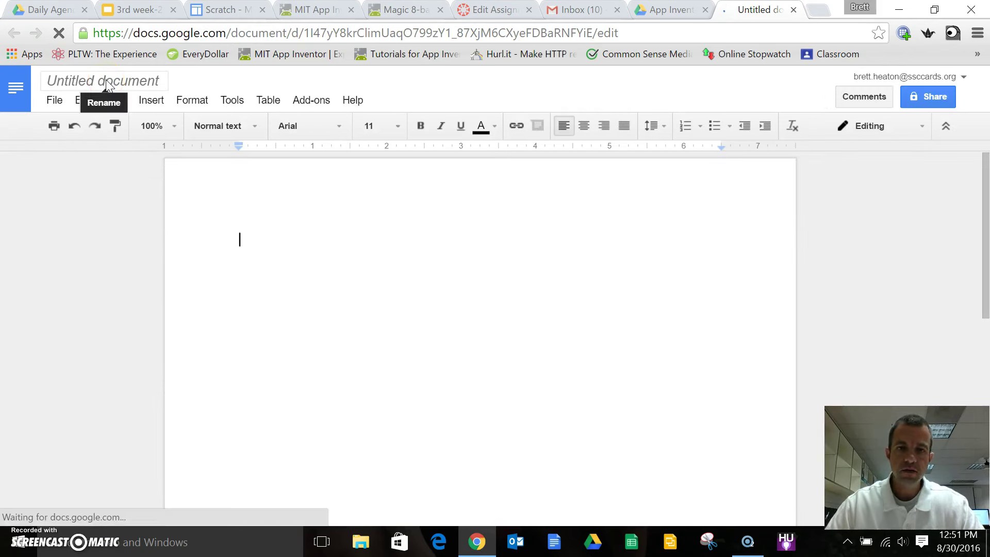
click(107, 80)
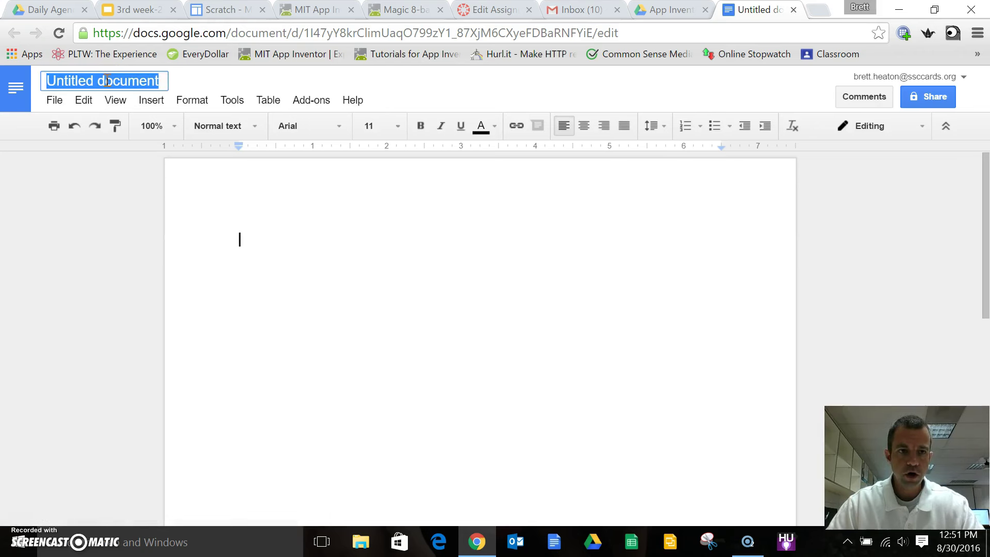
text(TalkToMe)
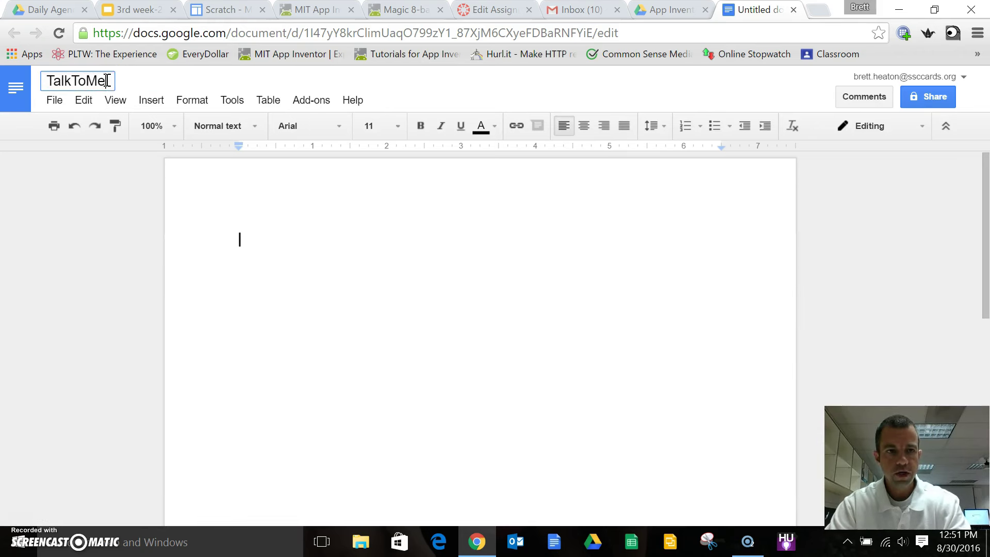
key(Return)
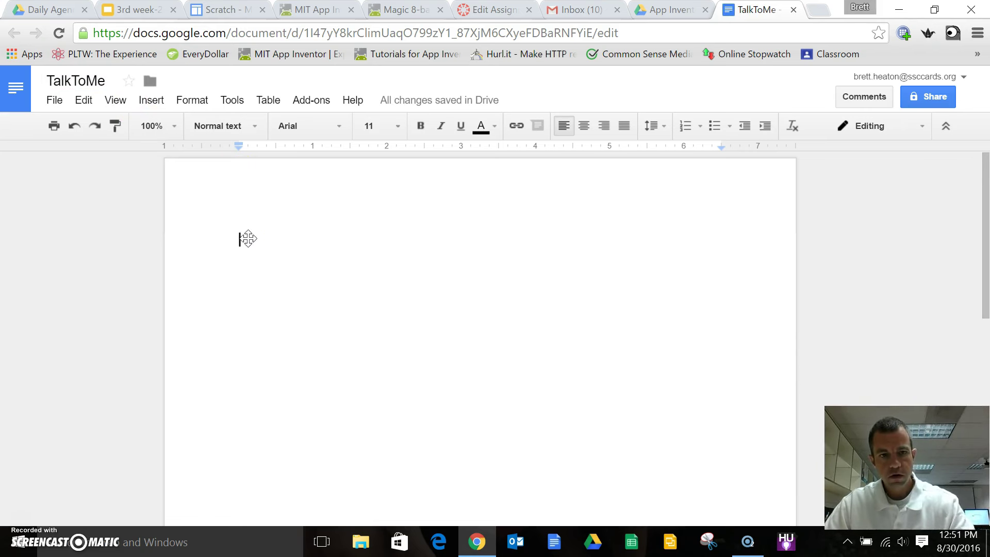
- Paste the blocks screenshot, crop off its top and bottom, and make it taller
key(ctrl+v)
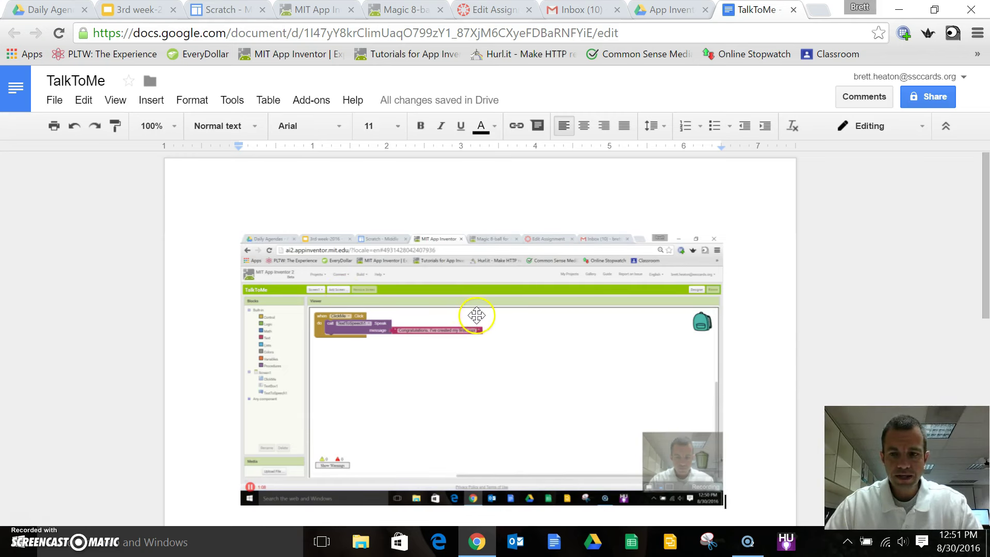
scroll(475, 316, down, 3)
scroll(475, 315, up, 3)
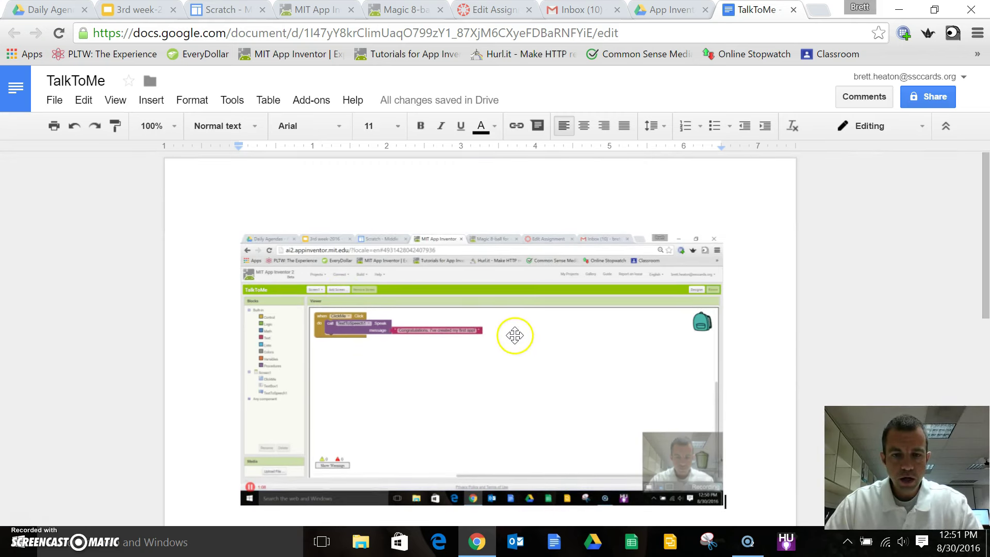
click(478, 339)
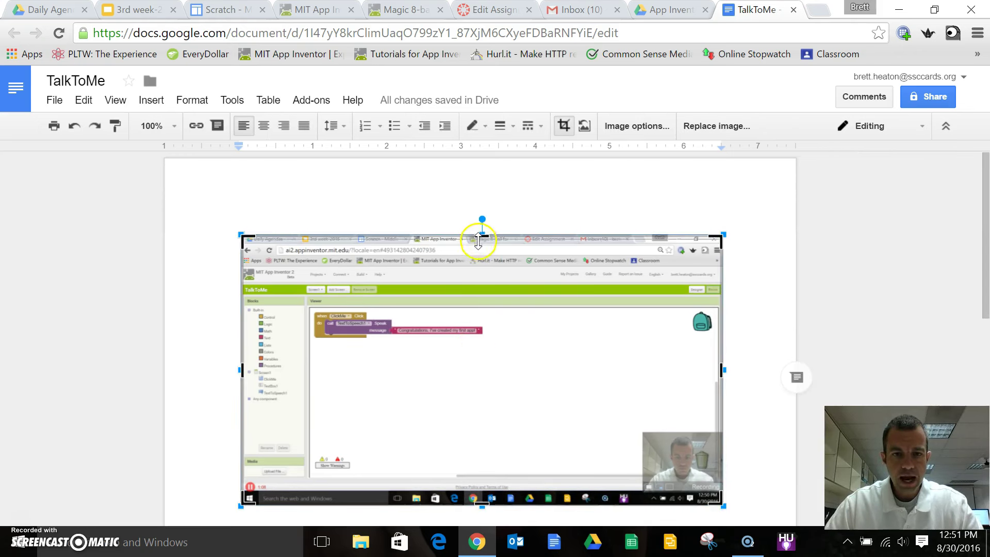
drag(480, 291, 481, 285)
drag(478, 454, 482, 379)
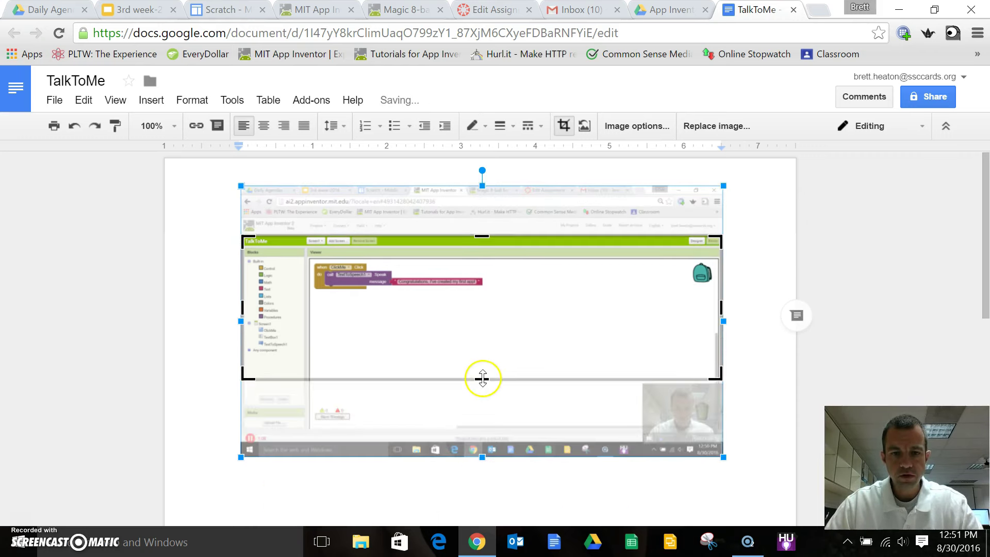
key(Return)
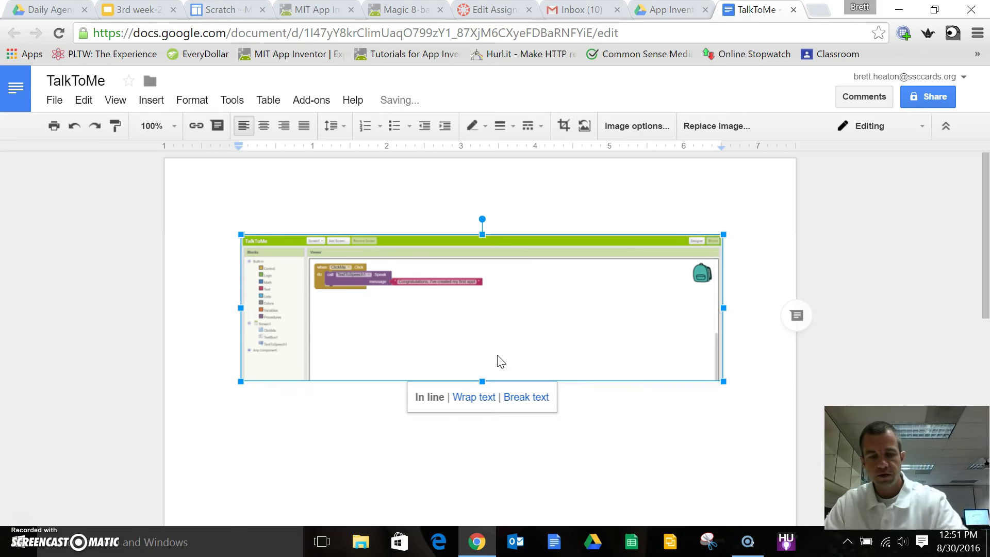
drag(482, 380, 482, 488)
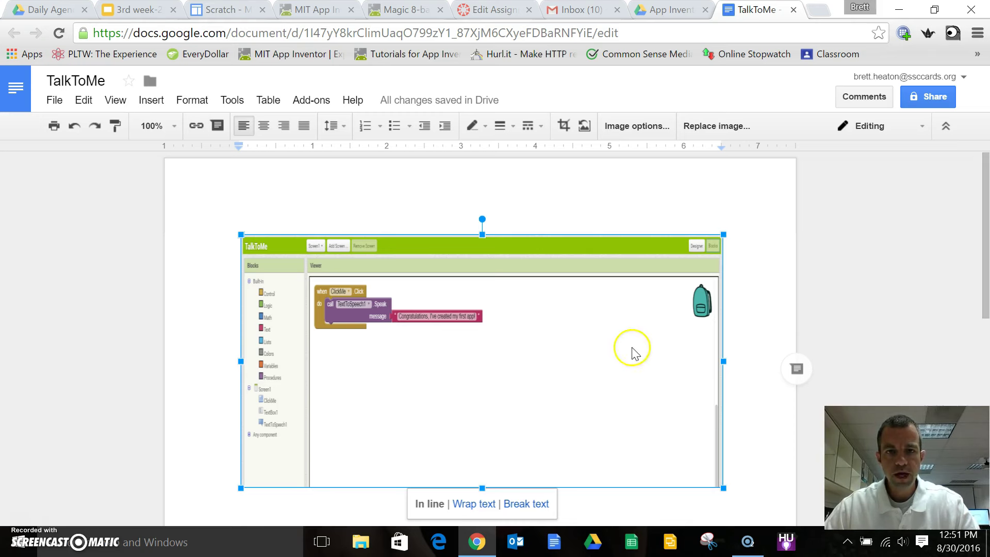
- Set TalkToMe's link sharing to 'On - Anyone with the link' with Can comment access
click(923, 99)
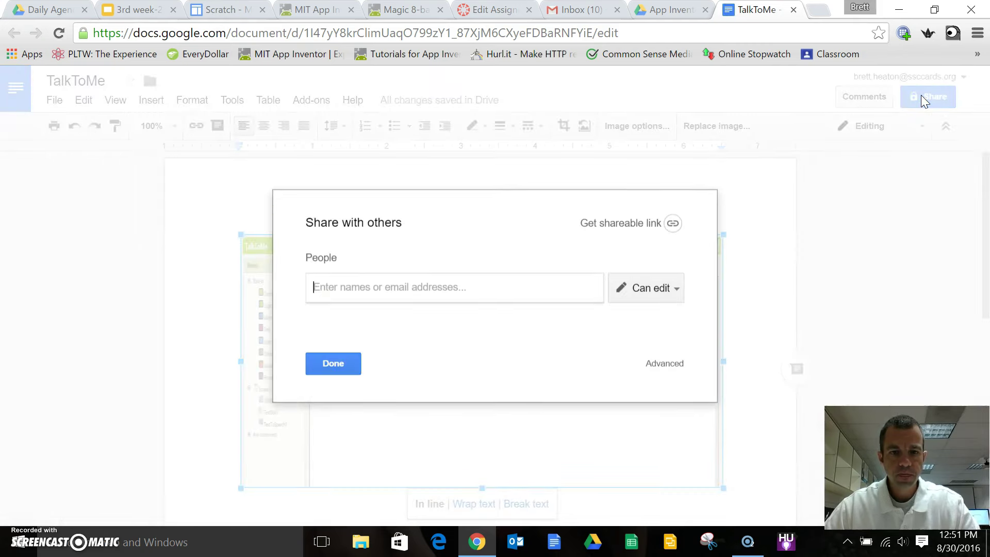
click(666, 365)
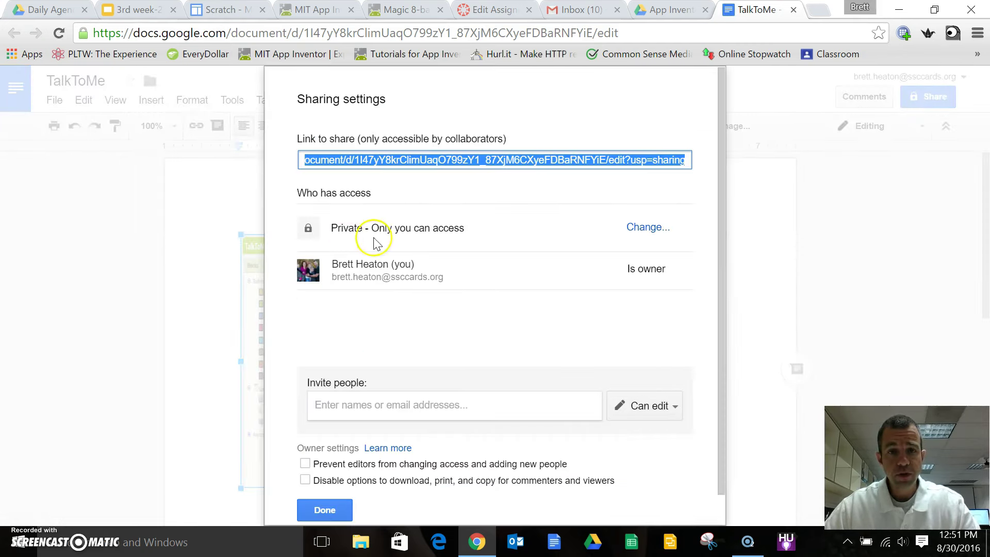
click(653, 230)
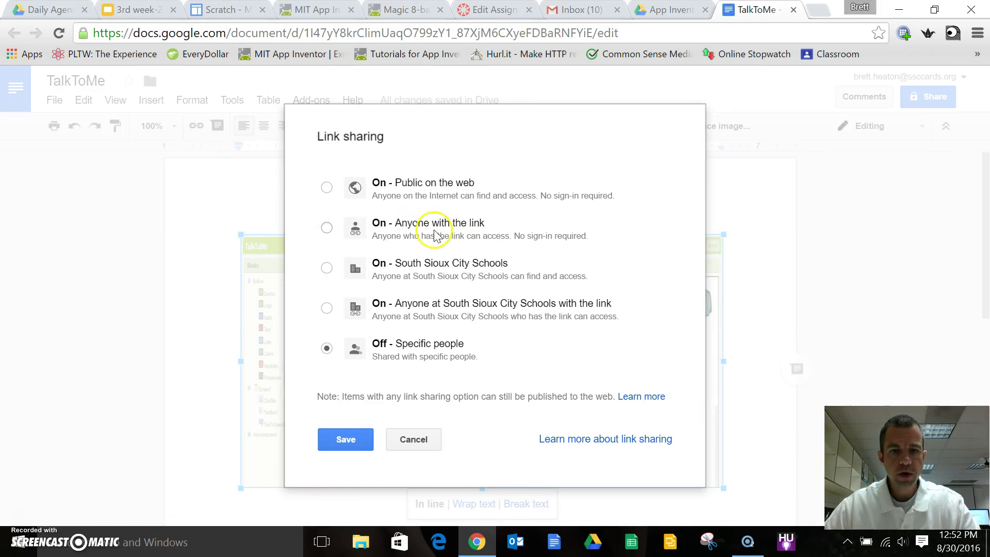
click(326, 228)
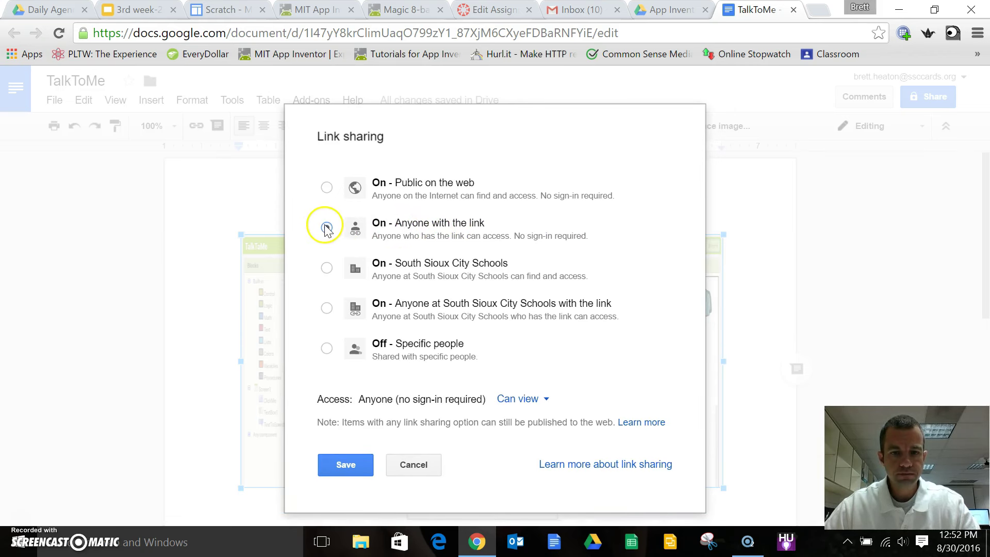
click(546, 400)
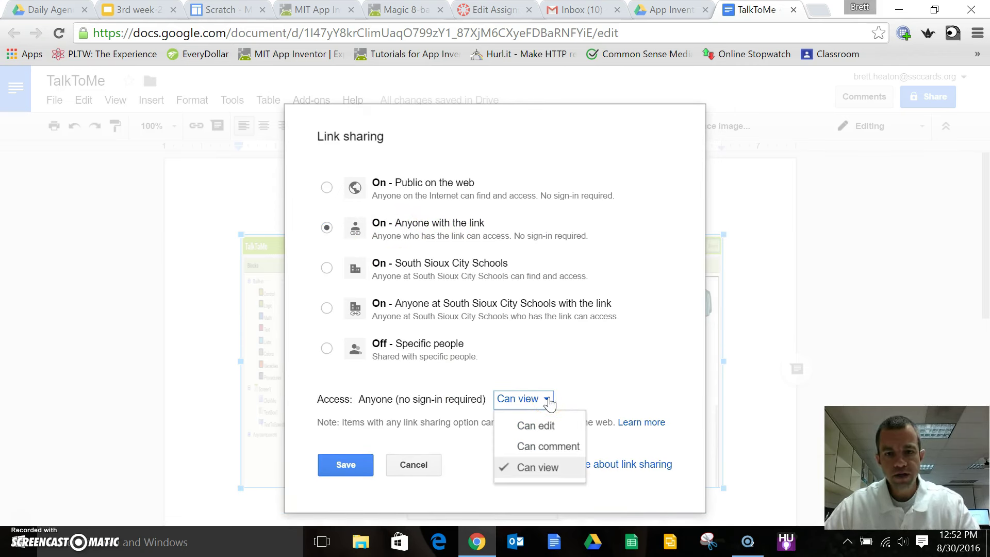
click(550, 450)
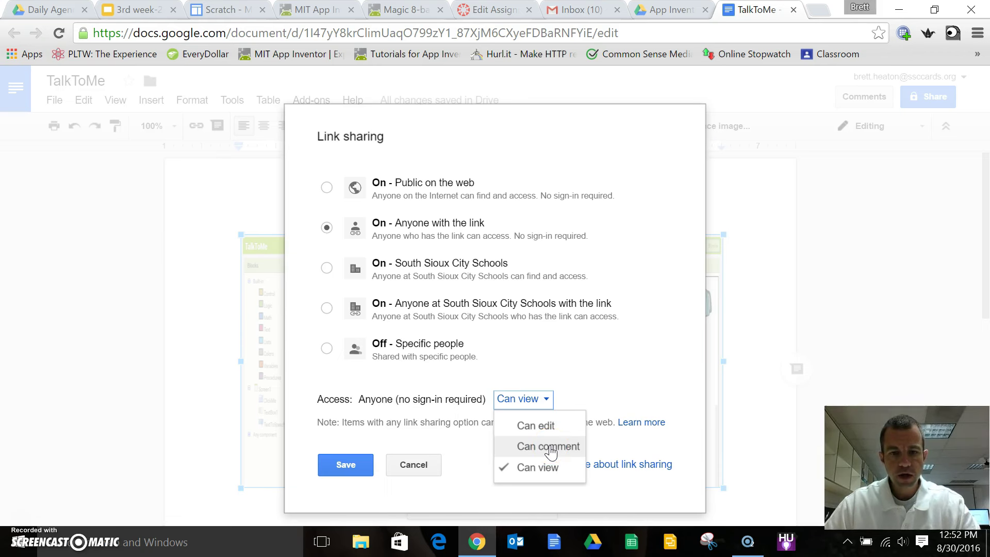
click(550, 447)
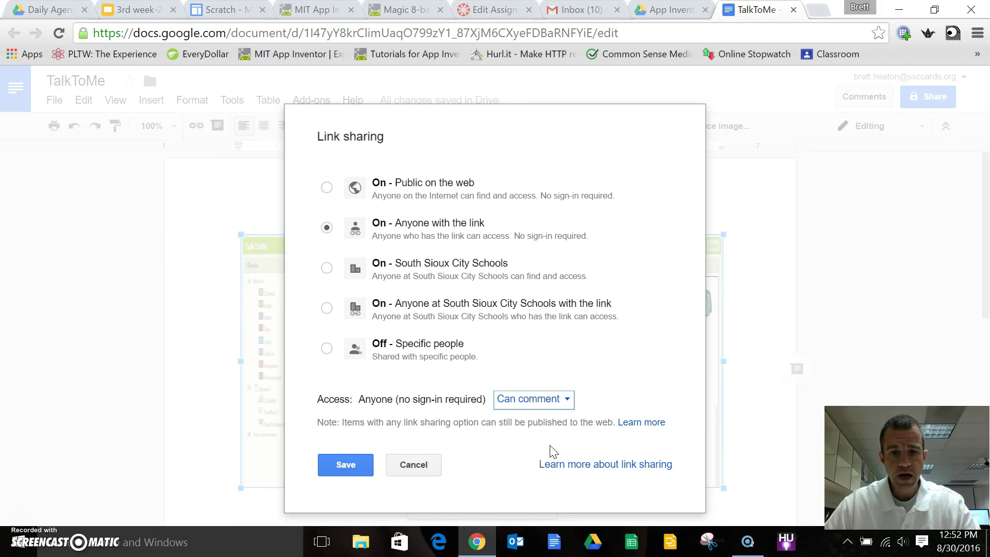
click(536, 436)
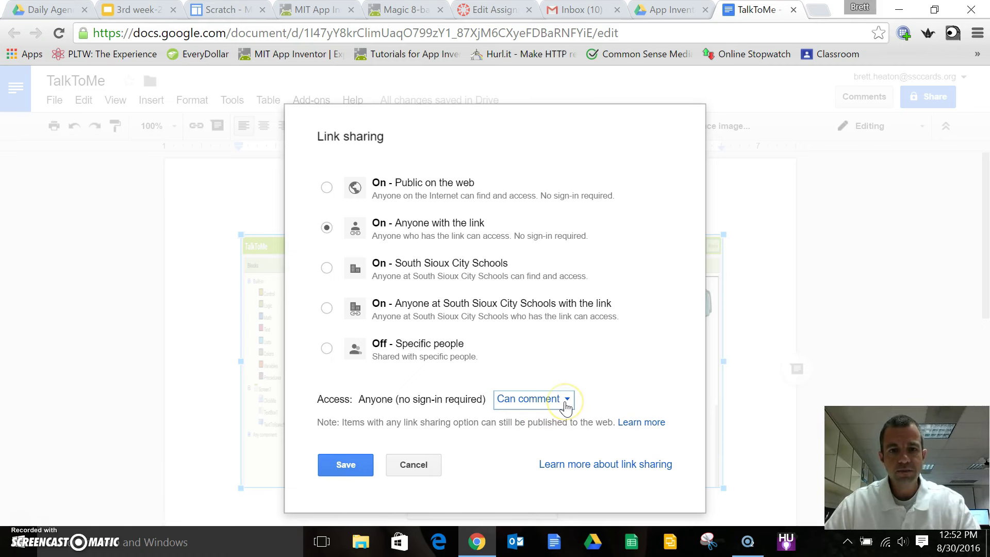
click(349, 469)
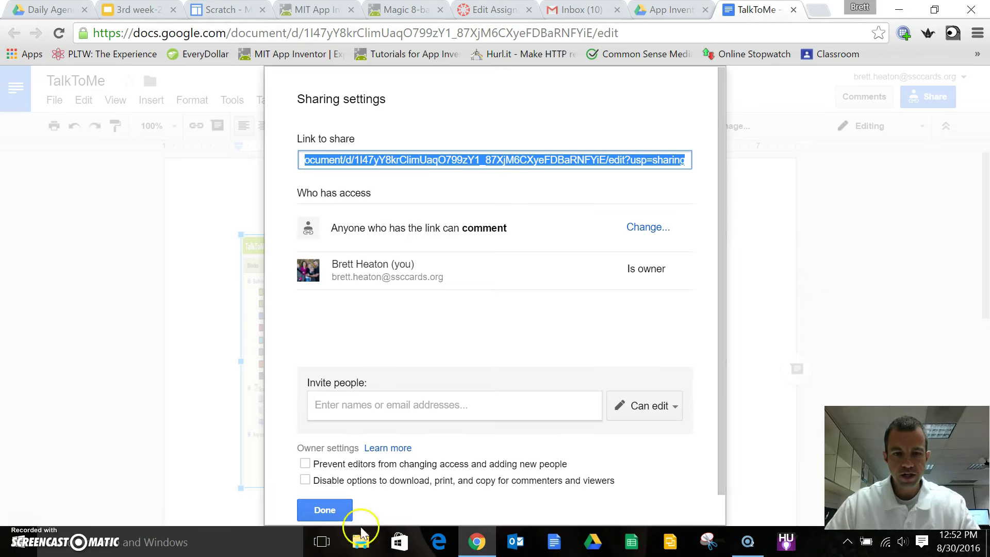
click(325, 510)
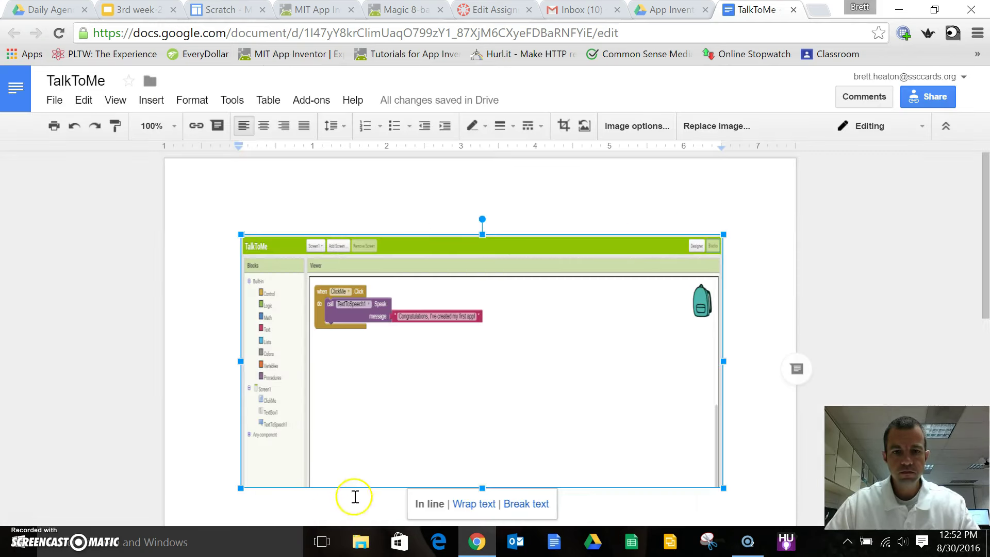